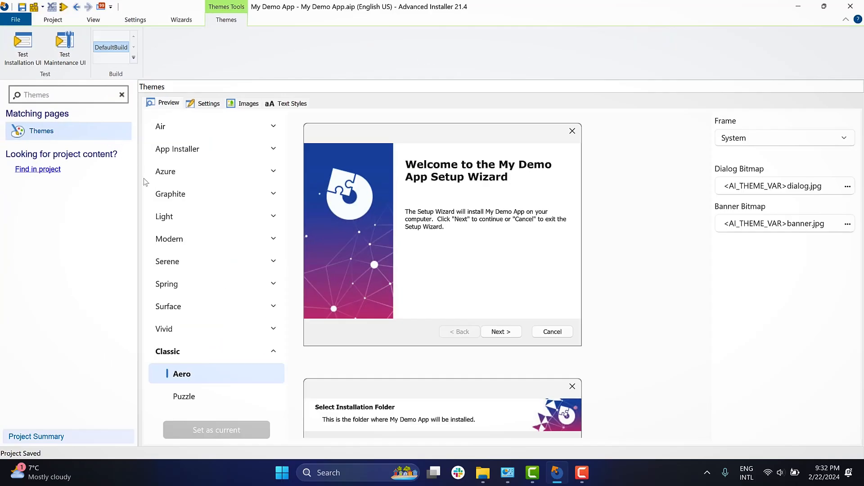
# Preview the Modern, Spring and Surface theme families and return to the Aero theme in the Classic family
pyautogui.click(226, 280)
pyautogui.scroll(-2, 177, 261)
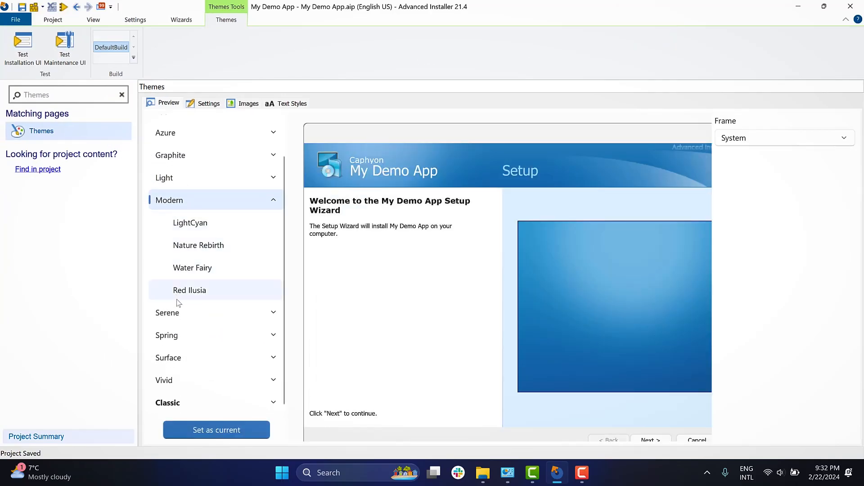
pyautogui.click(180, 308)
pyautogui.click(185, 306)
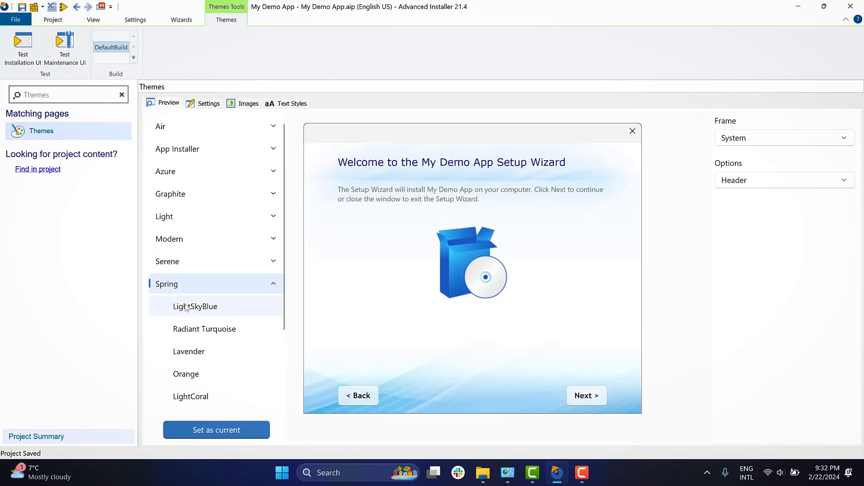
pyautogui.click(193, 357)
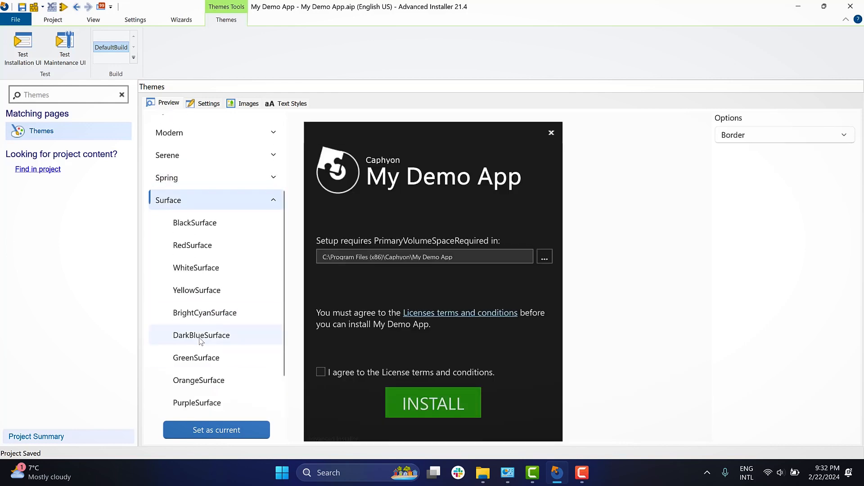
pyautogui.click(213, 400)
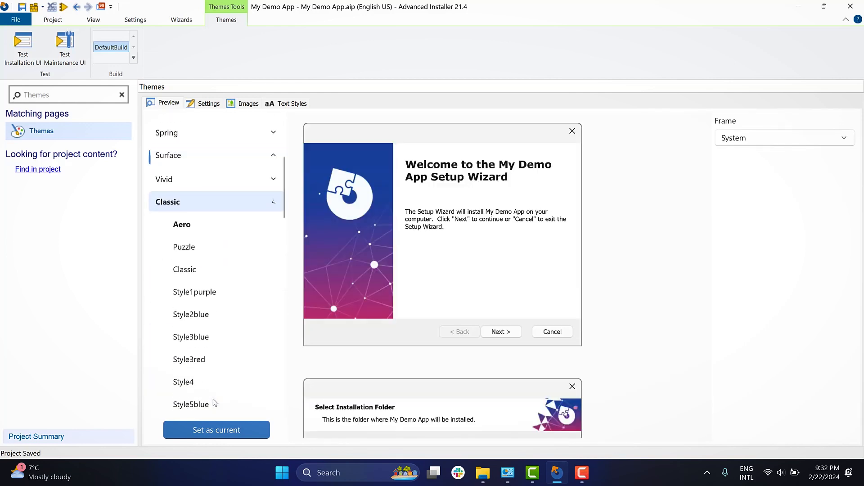
pyautogui.click(221, 231)
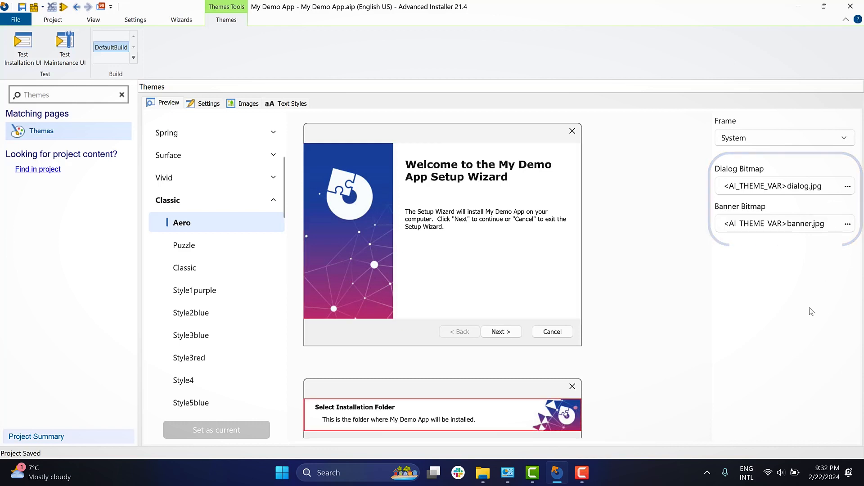
# Set the Aero theme's dialog bitmap to dialog.svg from the Demo App folder
pyautogui.click(848, 186)
pyautogui.click(848, 206)
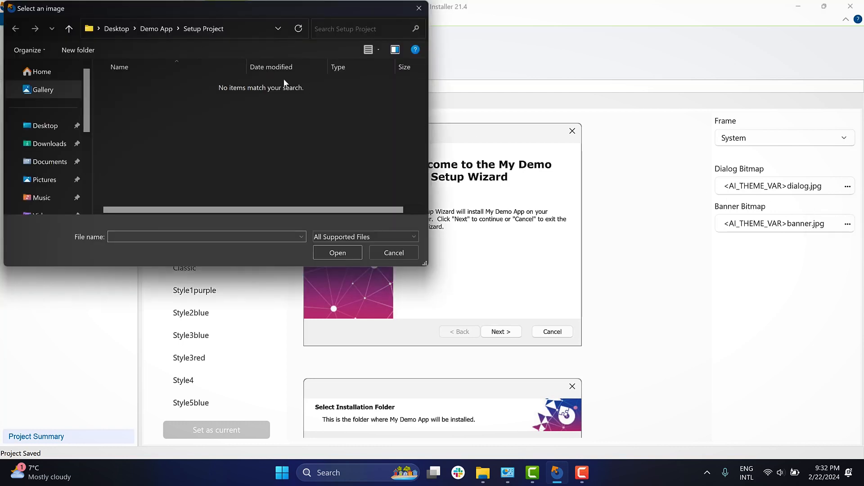
pyautogui.click(157, 29)
pyautogui.click(129, 139)
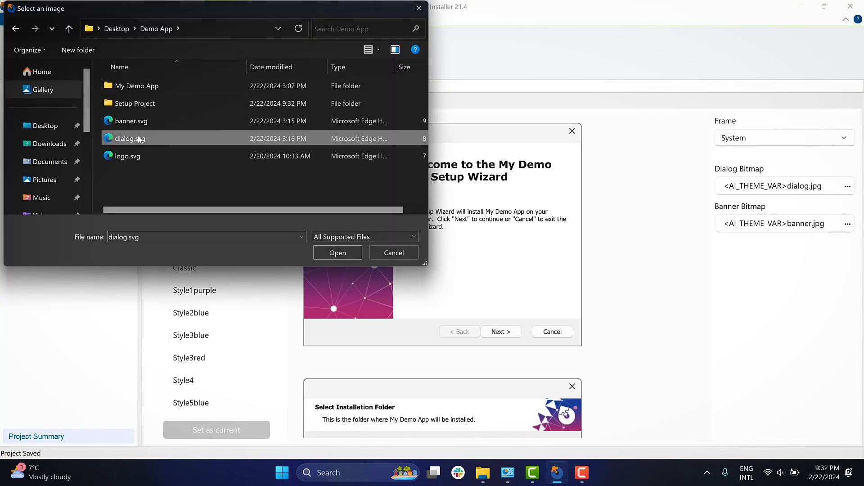
pyautogui.click(350, 254)
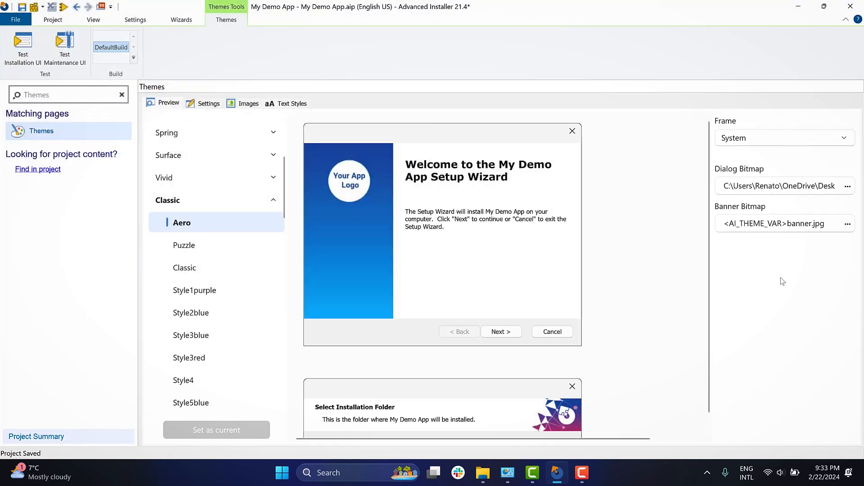
# Set the Aero theme's banner bitmap to banner.svg from the Demo App folder
pyautogui.click(846, 225)
pyautogui.click(836, 245)
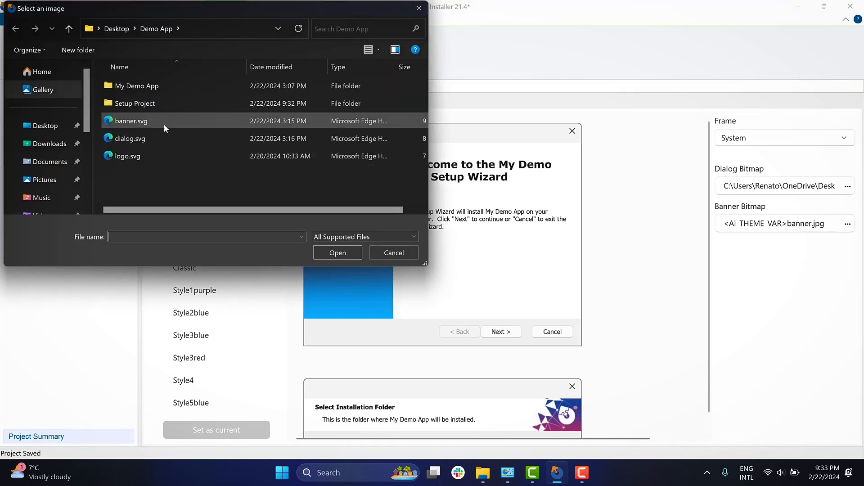
pyautogui.click(163, 122)
pyautogui.click(320, 253)
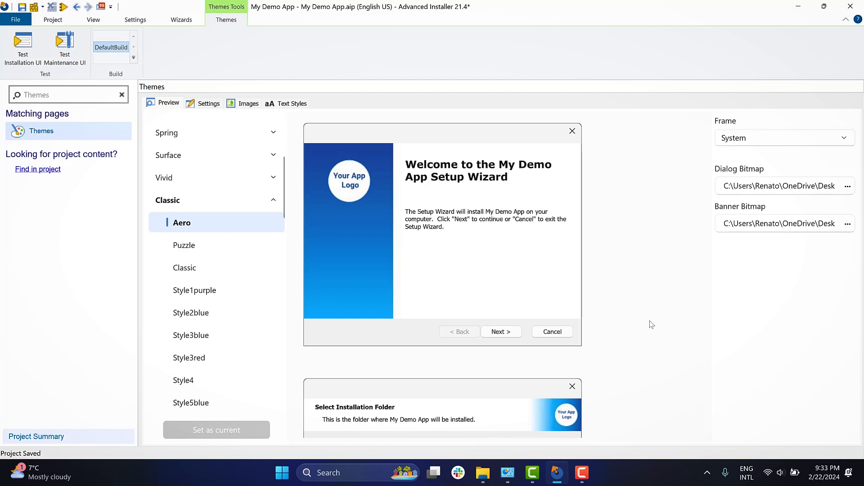
# Search the project pages for "Tiles" and open the Tiles page
pyautogui.click(99, 96)
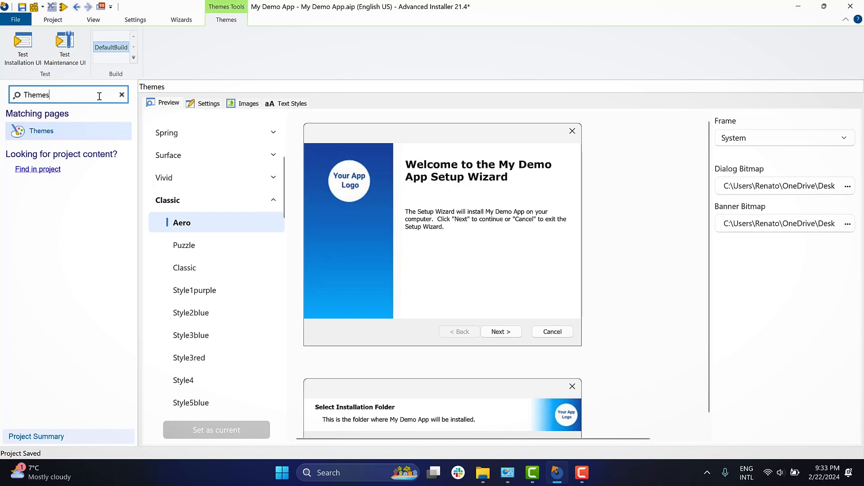
pyautogui.press('BackSpace')
pyautogui.press('BackSpace')
pyautogui.press('BackSpace')
pyautogui.press('BackSpace')
pyautogui.press('BackSpace')
pyautogui.write('iles')
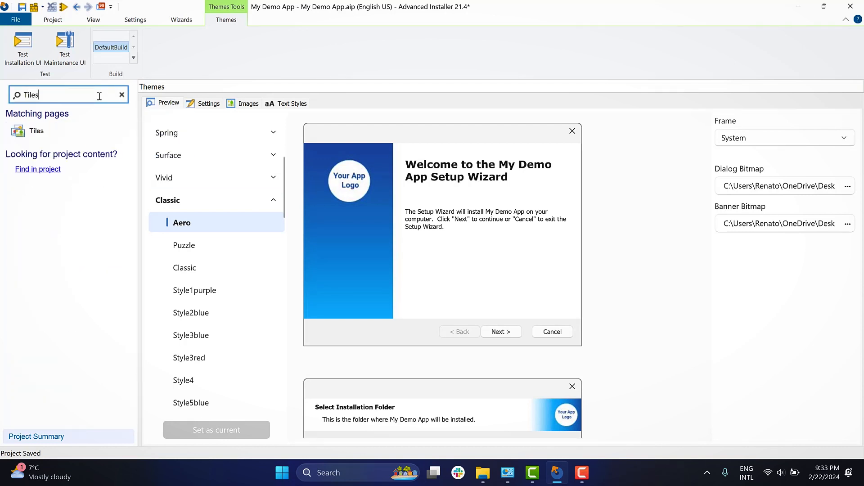
pyautogui.click(101, 128)
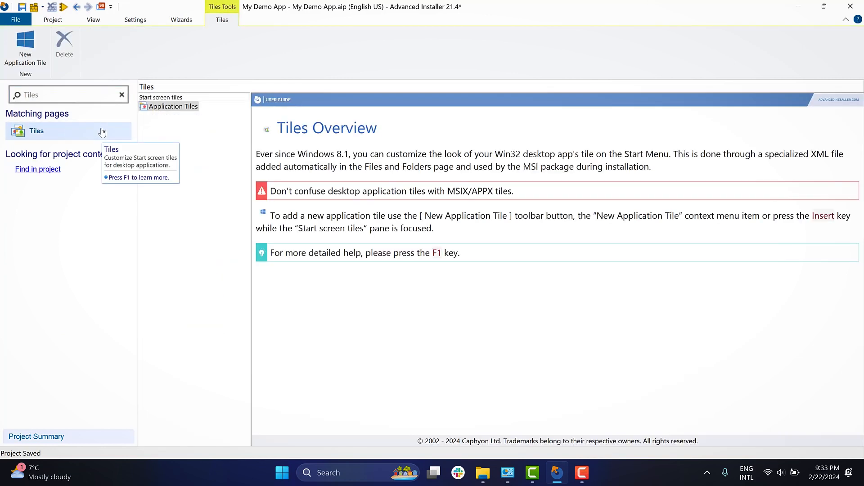
# Add a new application tile for My Demo App.exe from the Application Folder
pyautogui.rightClick(175, 109)
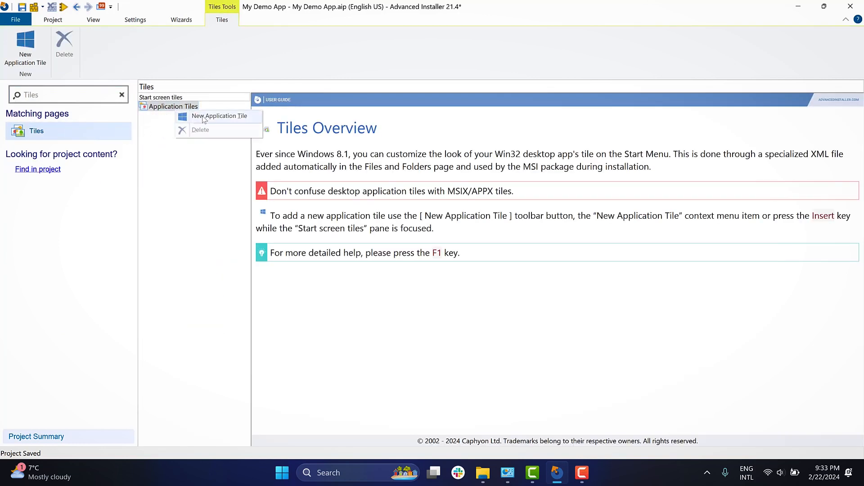
pyautogui.click(202, 117)
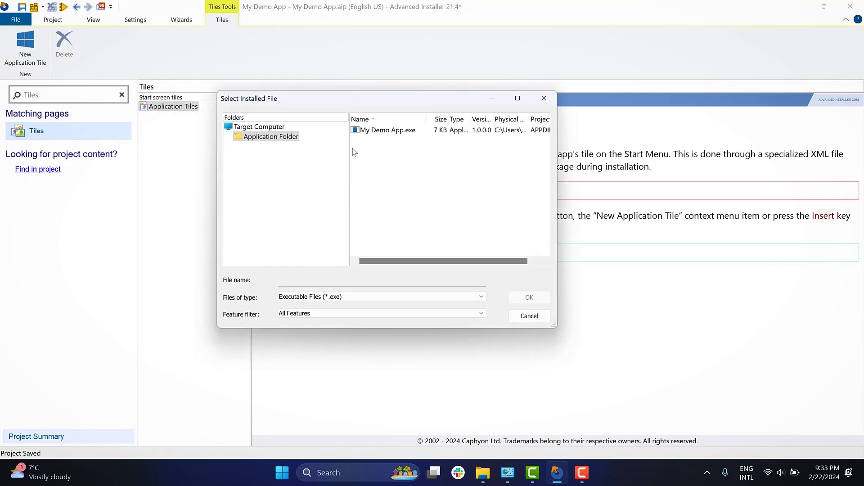
pyautogui.click(391, 131)
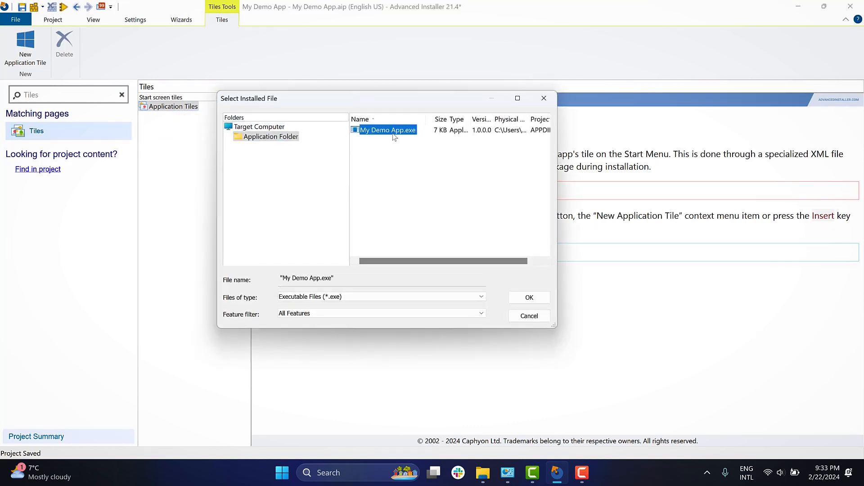
pyautogui.click(518, 301)
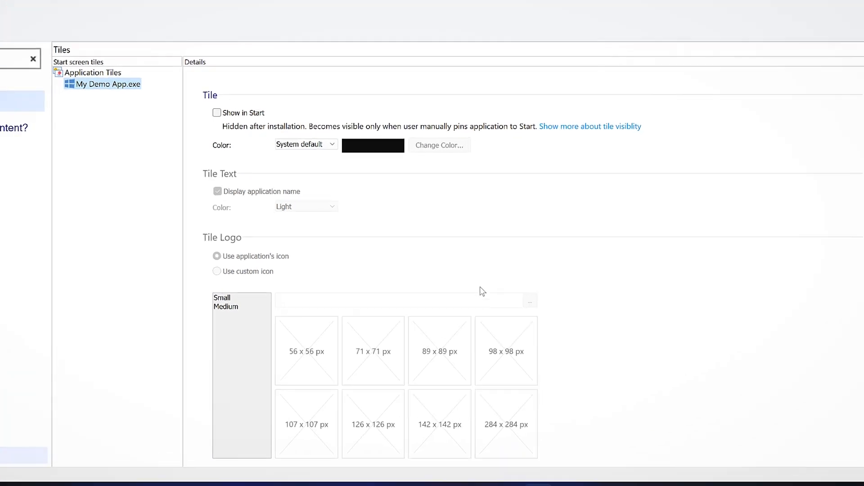
# Set the tile's background to a custom light blue with red 91, green 173 and blue 255
pyautogui.click(309, 134)
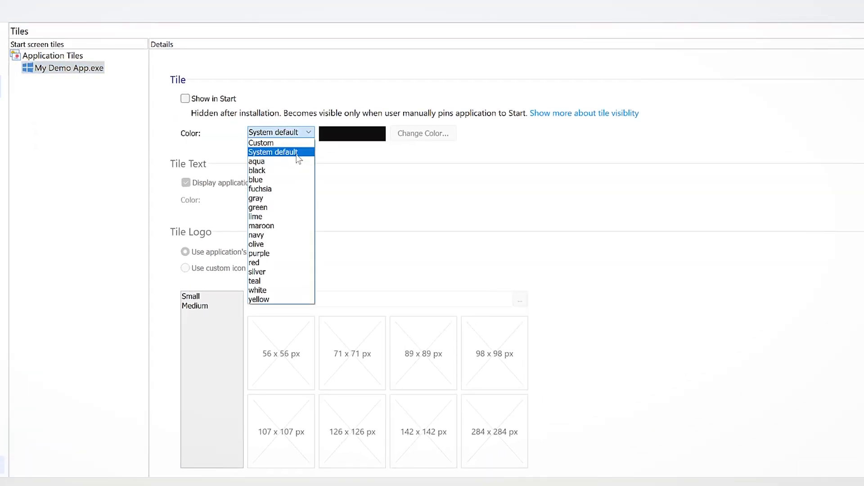
pyautogui.click(272, 198)
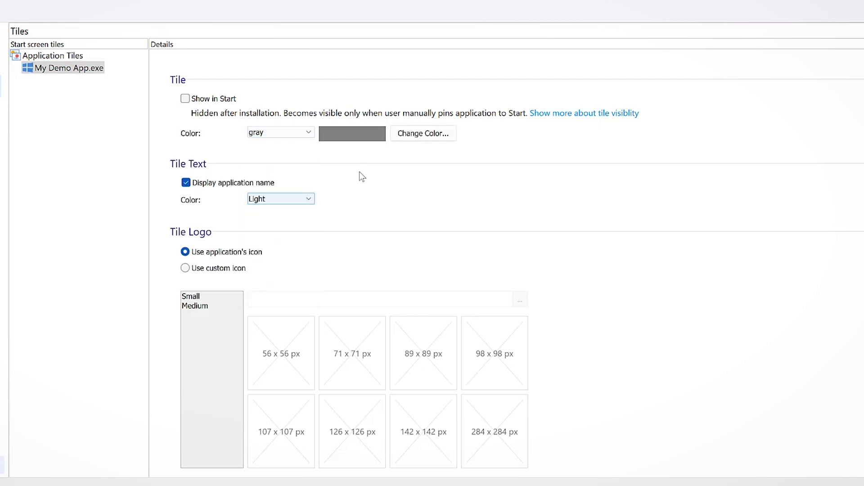
pyautogui.click(419, 135)
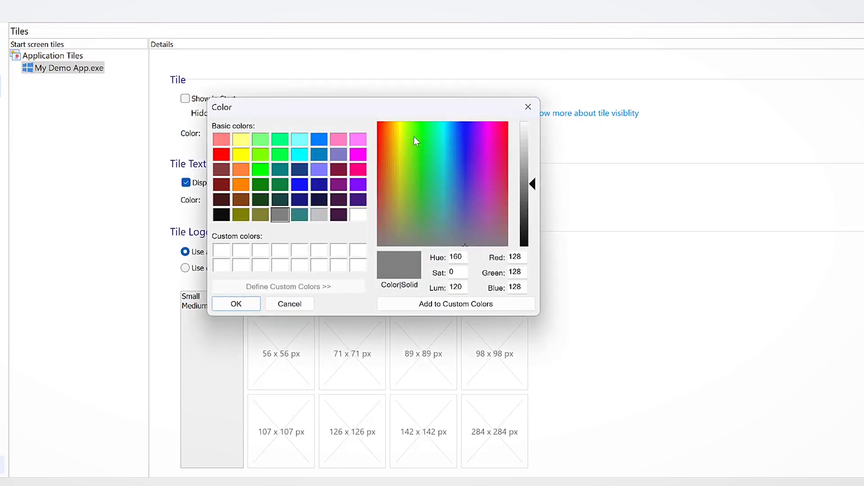
pyautogui.click(320, 142)
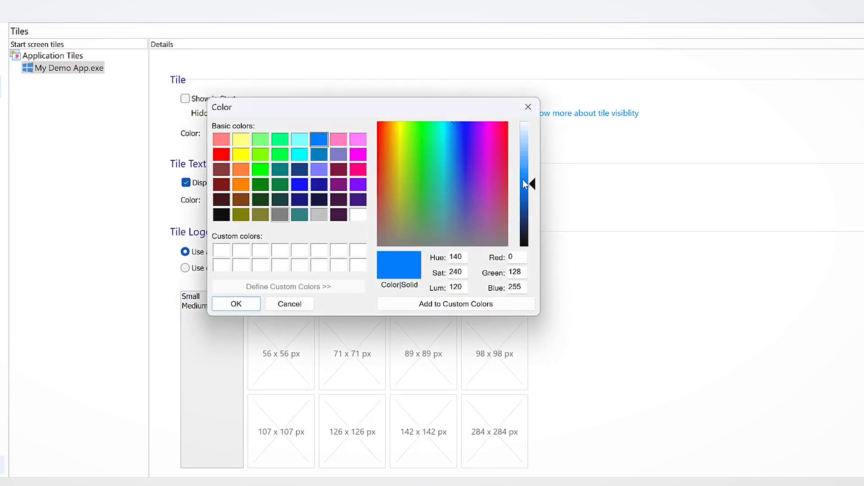
pyautogui.moveTo(522, 180); pyautogui.dragTo(523, 162)
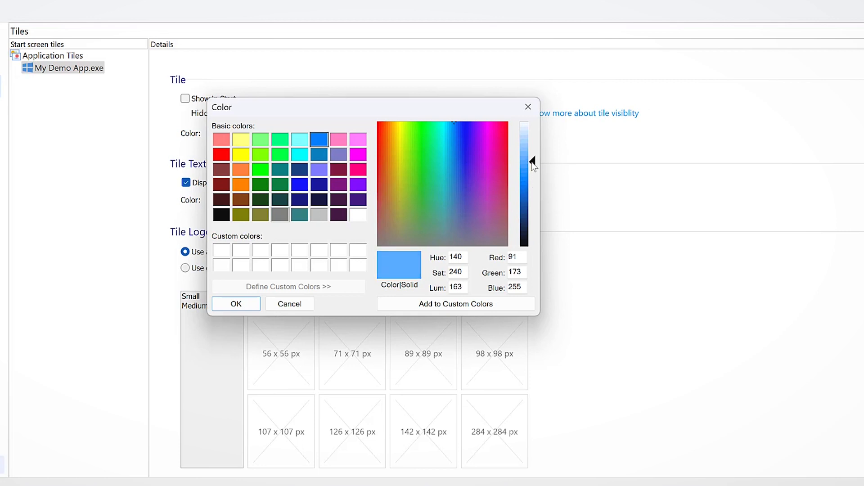
pyautogui.click(238, 305)
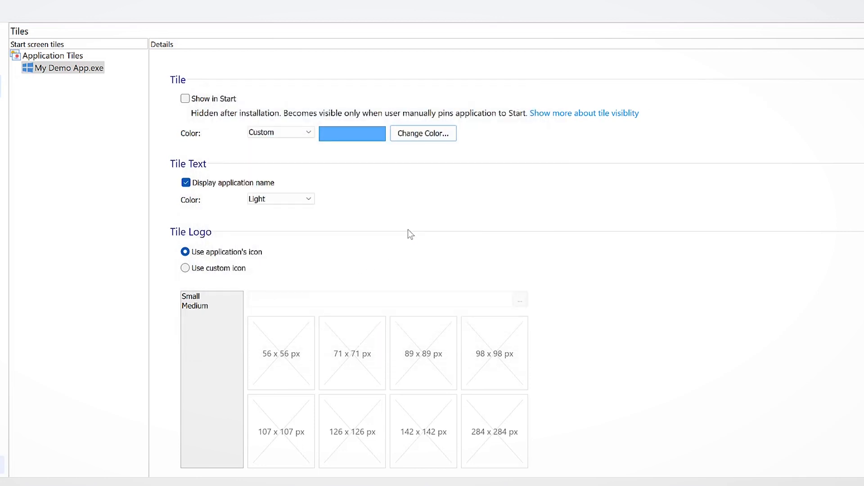
# Try the application name display option and the Dark tile text color, restoring the displayed name and Light text
pyautogui.click(189, 185)
pyautogui.click(189, 187)
pyautogui.click(308, 199)
pyautogui.click(309, 219)
pyautogui.click(310, 201)
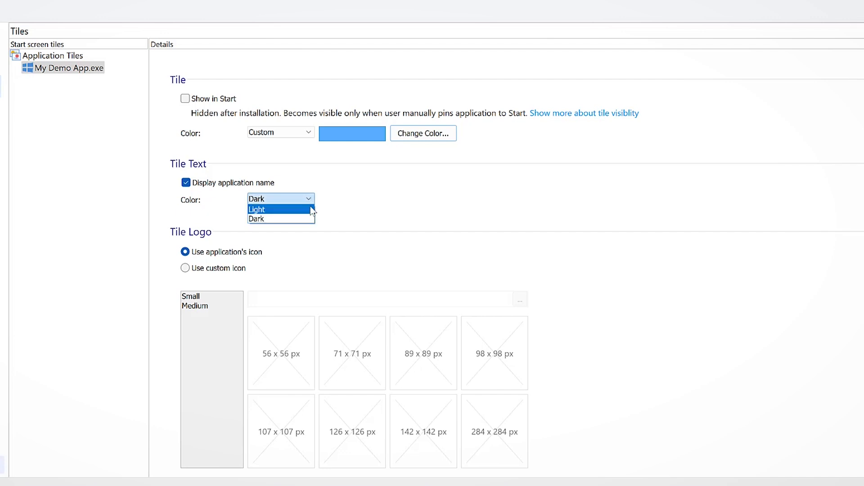
pyautogui.click(312, 209)
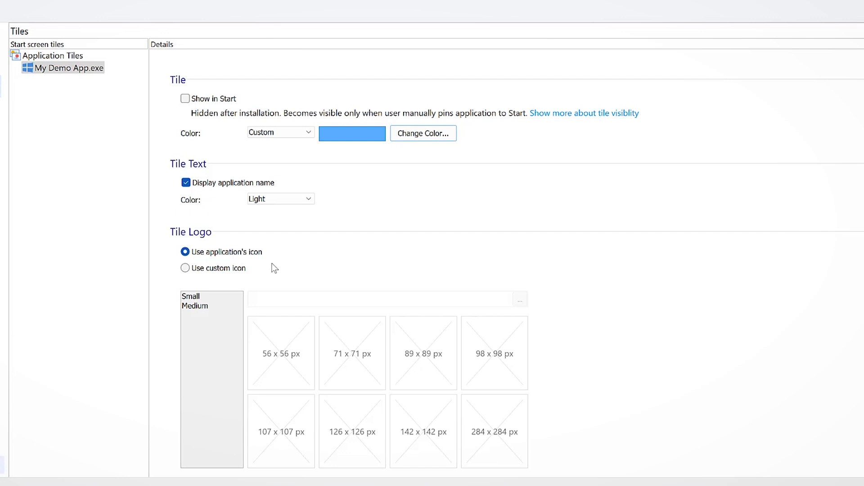
# Switch the tile logo to a custom icon and look through the Small and Medium image sets
pyautogui.click(187, 269)
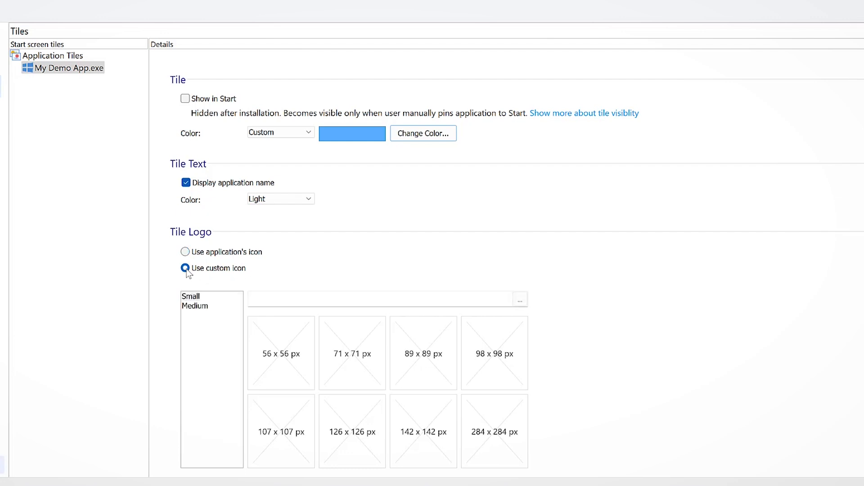
pyautogui.click(192, 297)
pyautogui.click(195, 306)
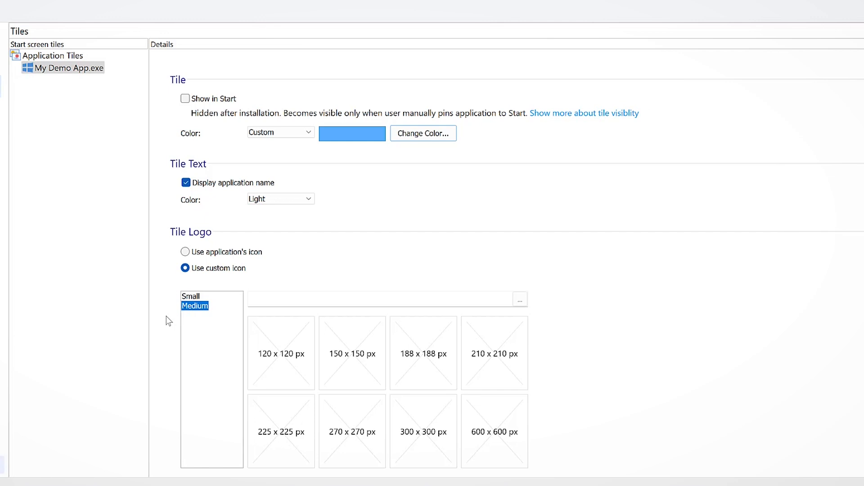
# Generate the tile logo images from logo.svg in the Demo App folder using the Asset Generator
pyautogui.scroll(-2, 162, 317)
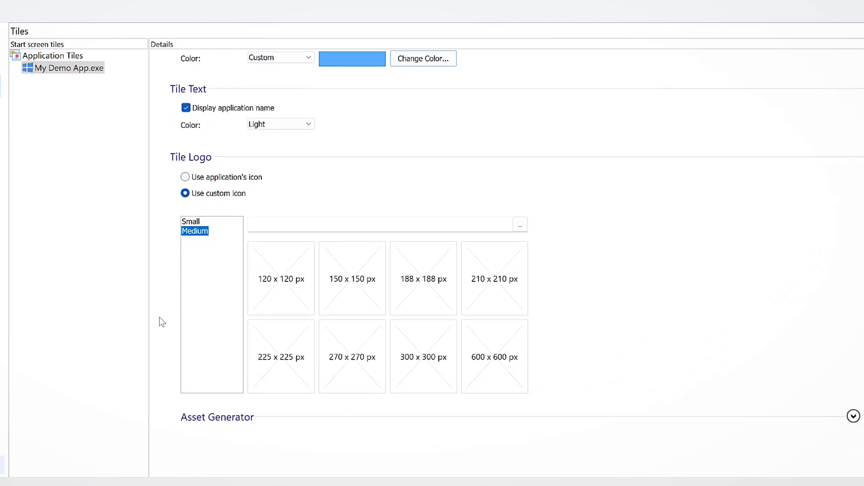
pyautogui.click(853, 417)
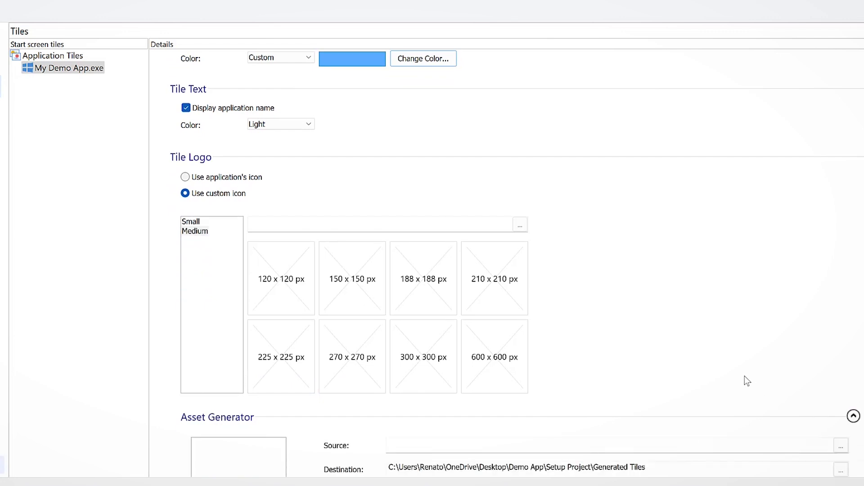
pyautogui.scroll(-4, 738, 376)
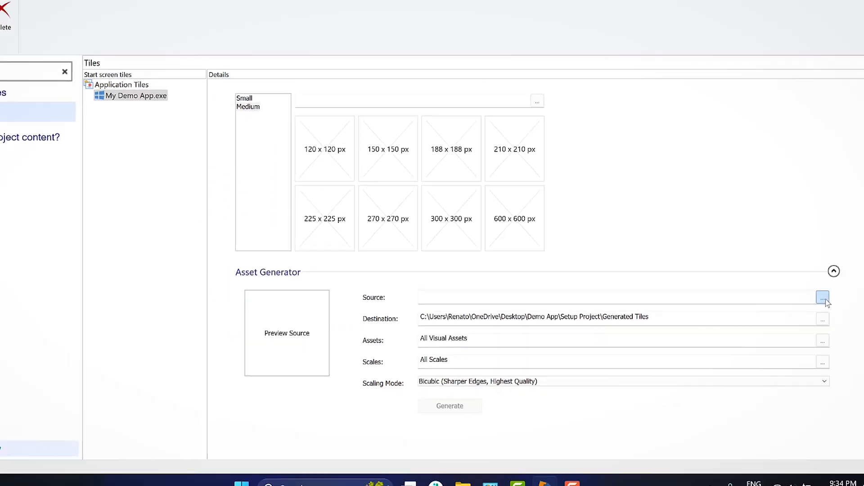
pyautogui.click(824, 299)
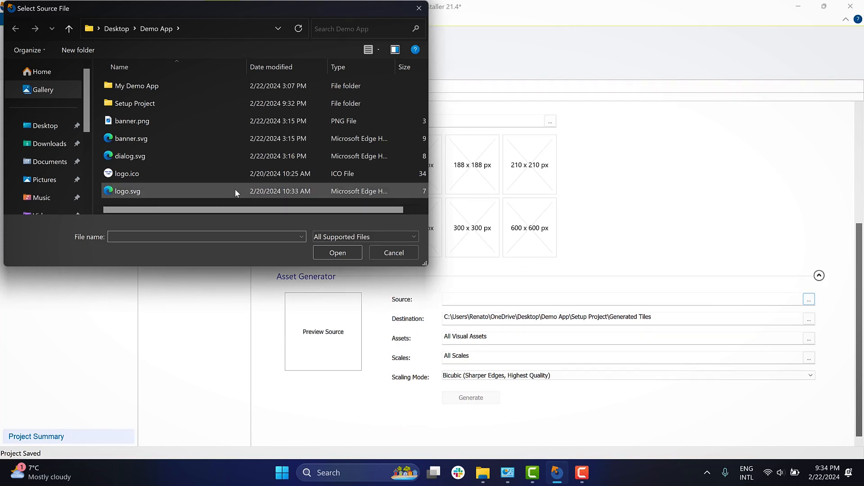
pyautogui.click(235, 189)
pyautogui.click(321, 251)
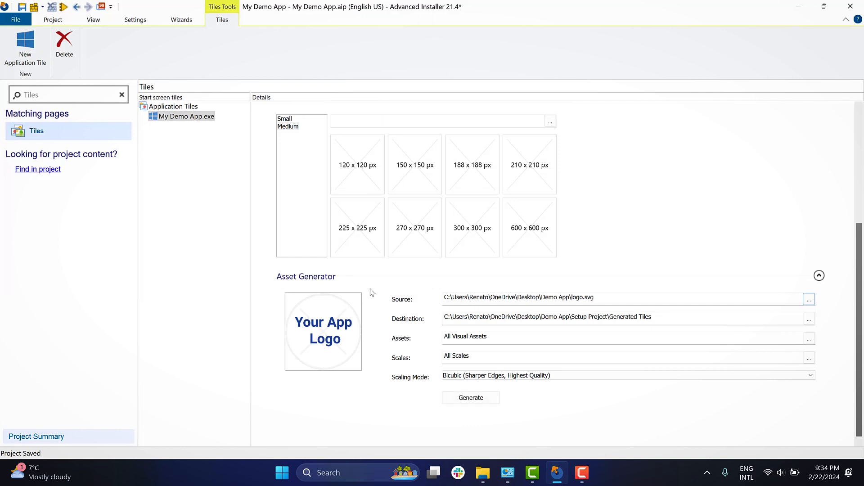
pyautogui.click(471, 398)
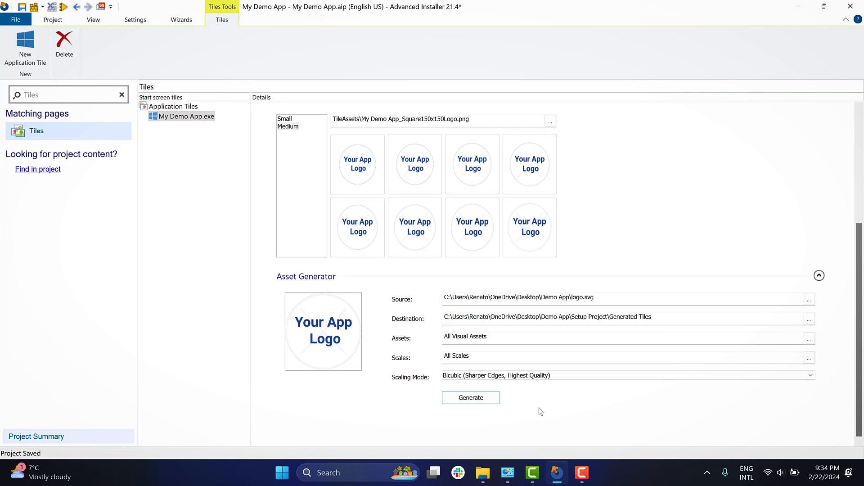
# Clear the page search and open the Files and Folders page
pyautogui.click(77, 93)
pyautogui.press('BackSpace')
pyautogui.press('BackSpace')
pyautogui.press('BackSpace')
pyautogui.press('BackSpace')
pyautogui.press('BackSpace')
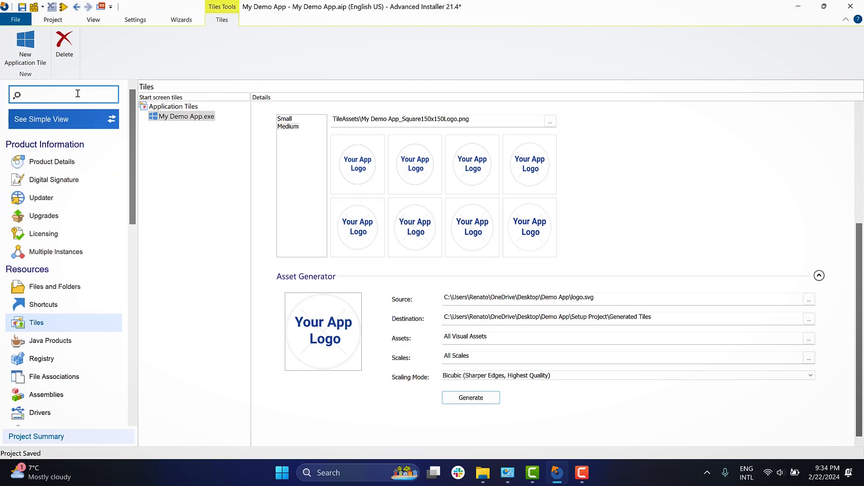
pyautogui.click(74, 287)
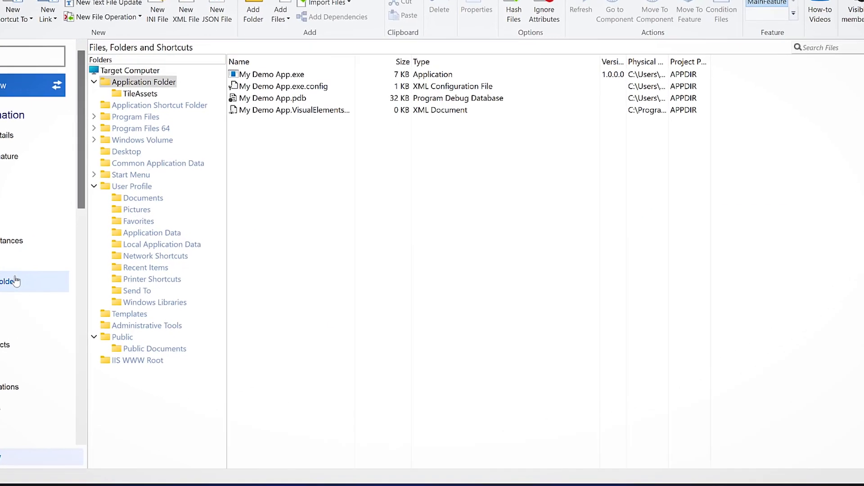
# Start a new installed-file shortcut to My Demo App.exe and set its shortcut folder to Desktop
pyautogui.rightClick(290, 64)
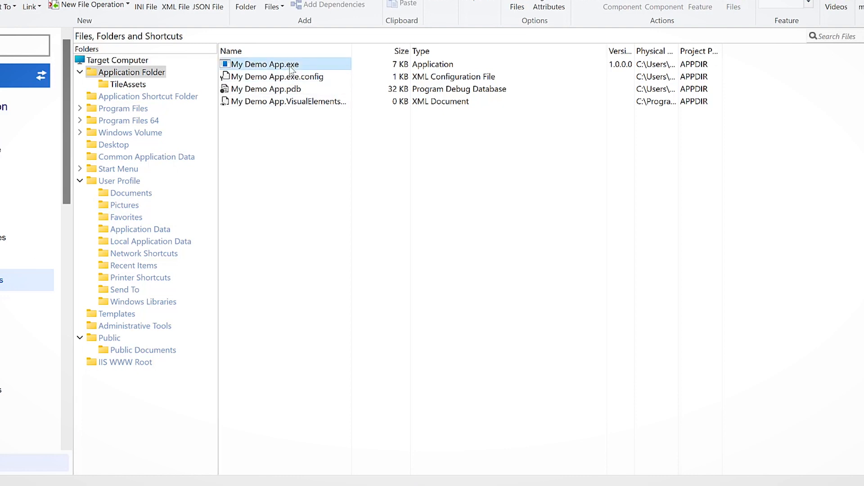
pyautogui.moveTo(344, 127)
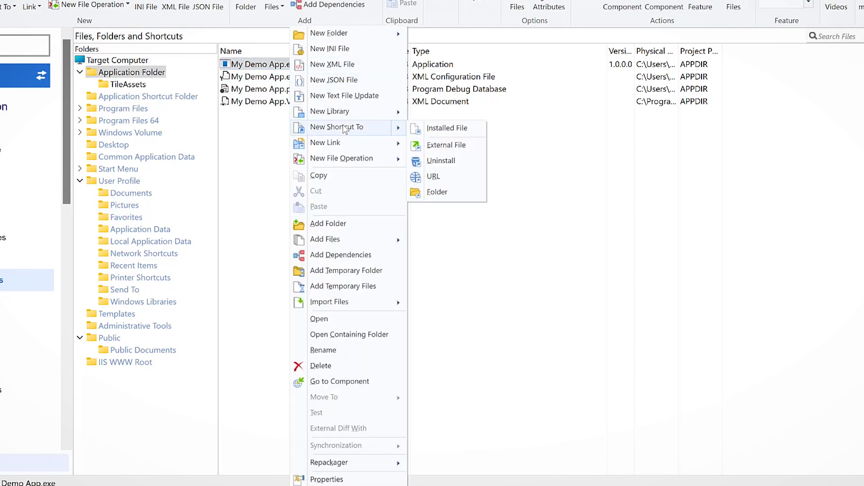
pyautogui.click(431, 129)
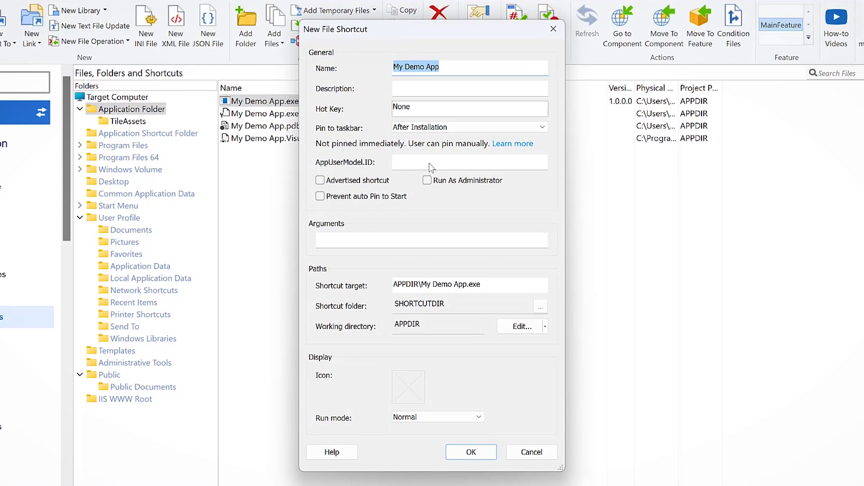
pyautogui.click(535, 304)
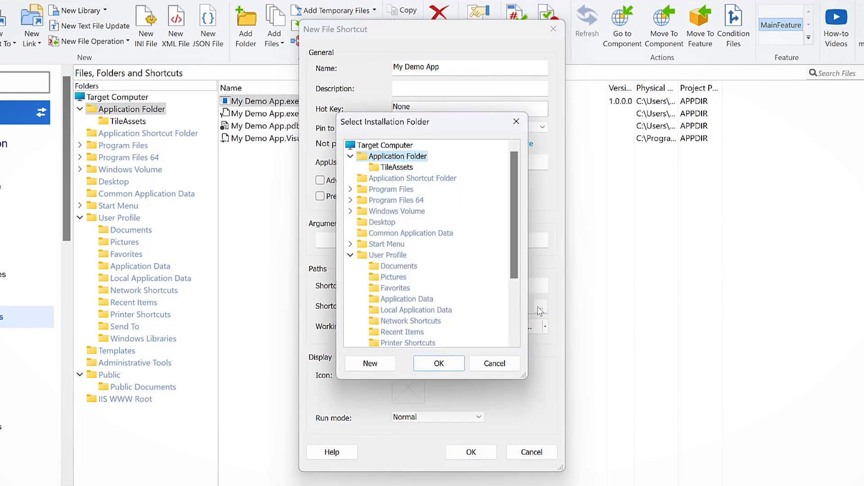
pyautogui.click(399, 223)
pyautogui.click(440, 362)
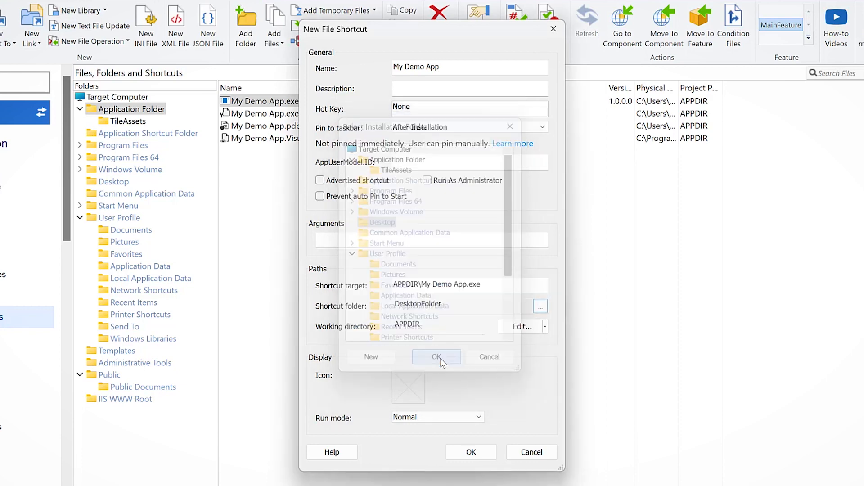
# Assign logo.ico from the Demo App folder as the desktop shortcut's icon and create the shortcut
pyautogui.click(409, 397)
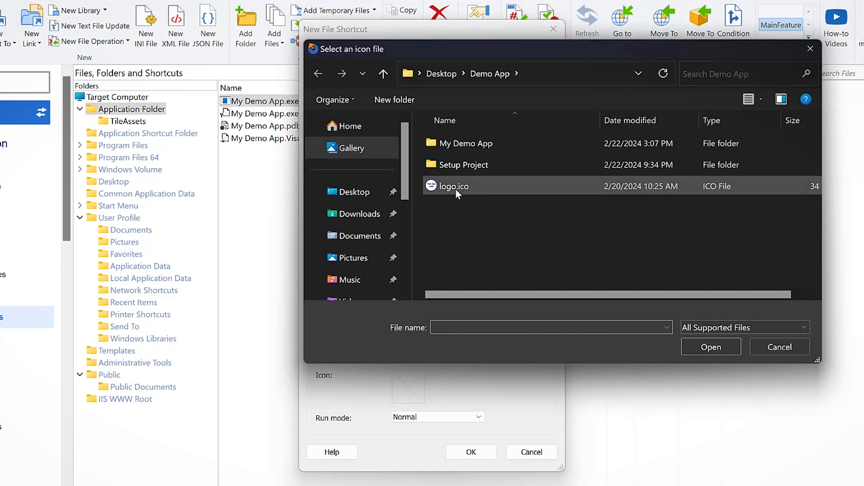
pyautogui.click(456, 186)
pyautogui.click(686, 343)
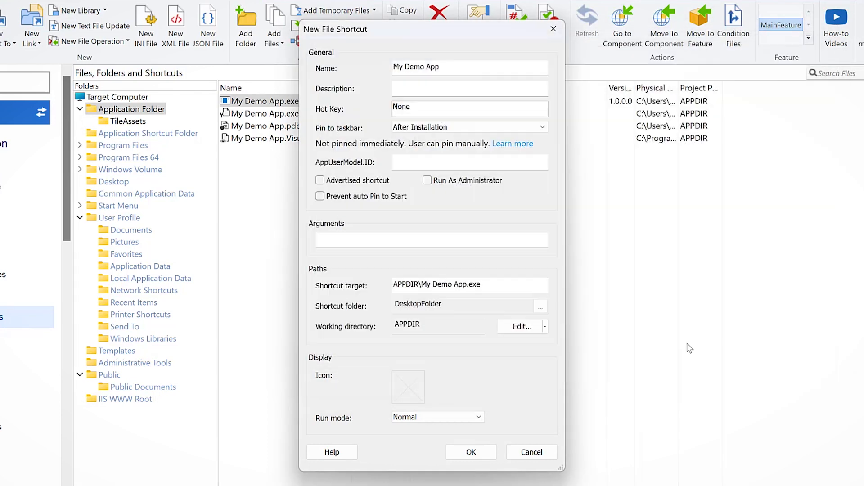
pyautogui.click(481, 453)
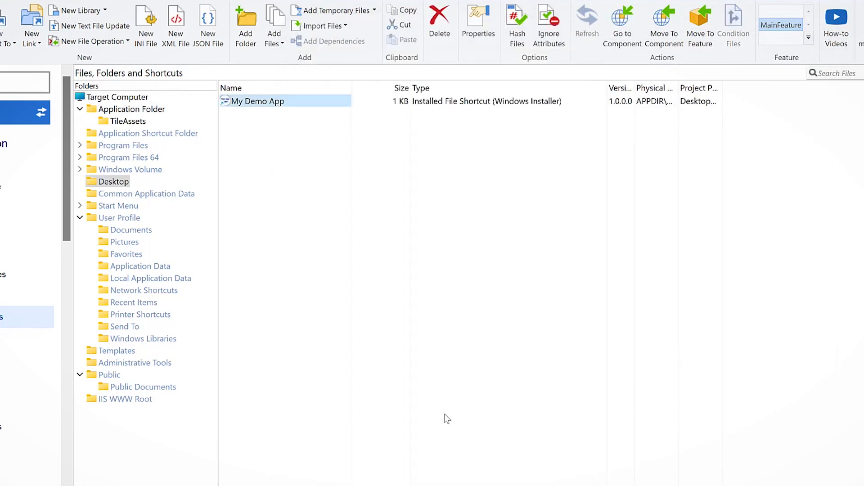
# Start another installed-file shortcut to My Demo App.exe from the Application Folder, placing it in the Start Menu folder
pyautogui.click(131, 109)
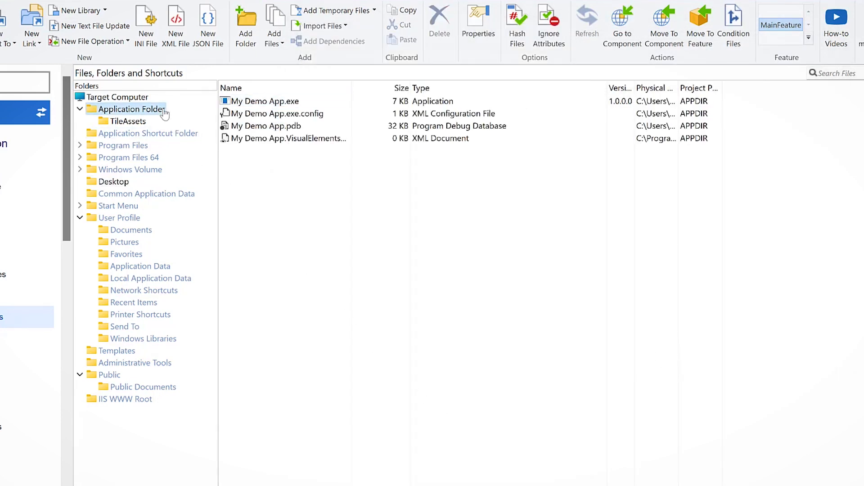
pyautogui.rightClick(259, 106)
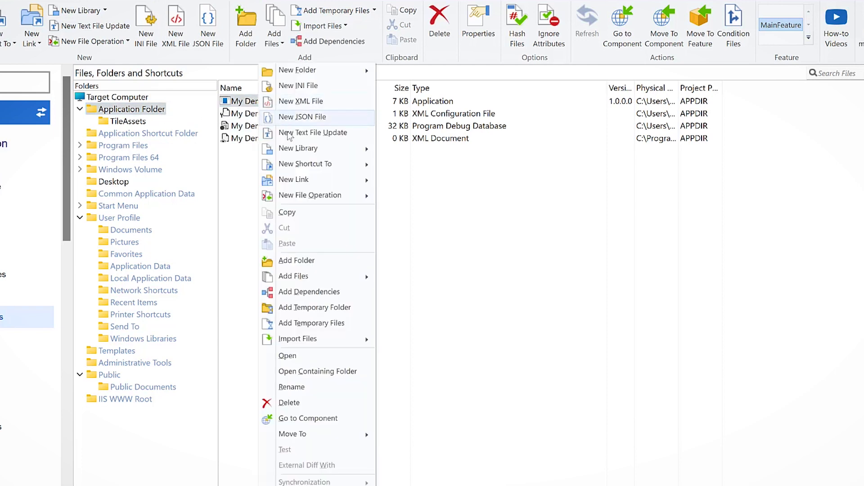
pyautogui.moveTo(312, 164)
pyautogui.click(396, 165)
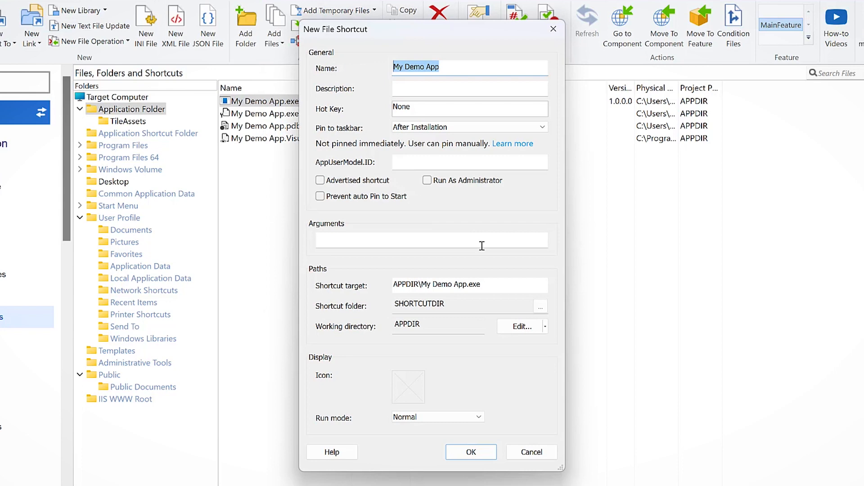
pyautogui.click(540, 306)
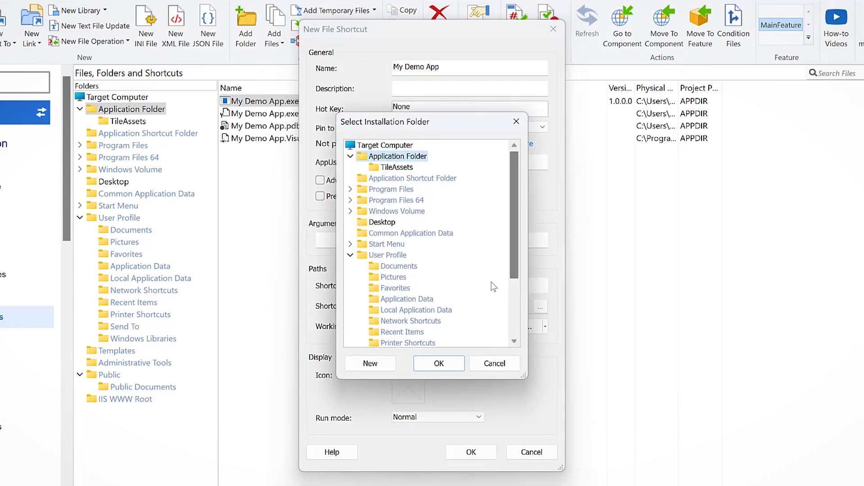
pyautogui.click(393, 244)
pyautogui.click(440, 362)
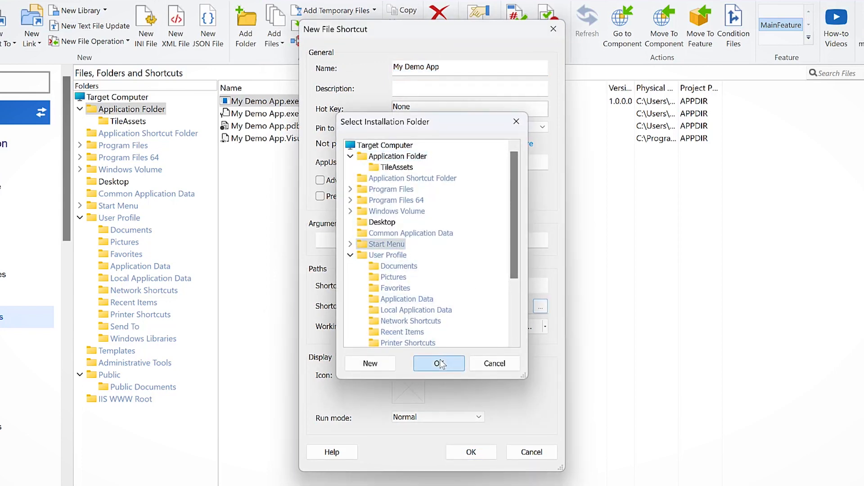
# Give the Start Menu shortcut the logo.ico icon and create it
pyautogui.click(417, 399)
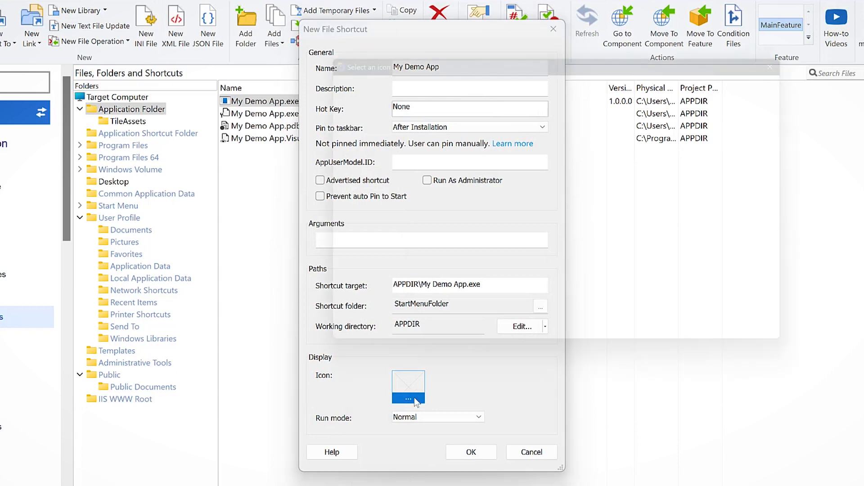
pyautogui.click(450, 187)
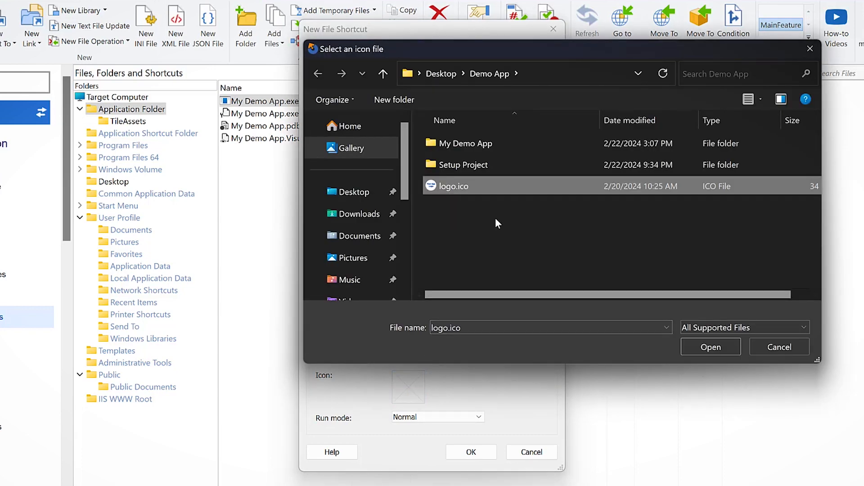
pyautogui.click(690, 347)
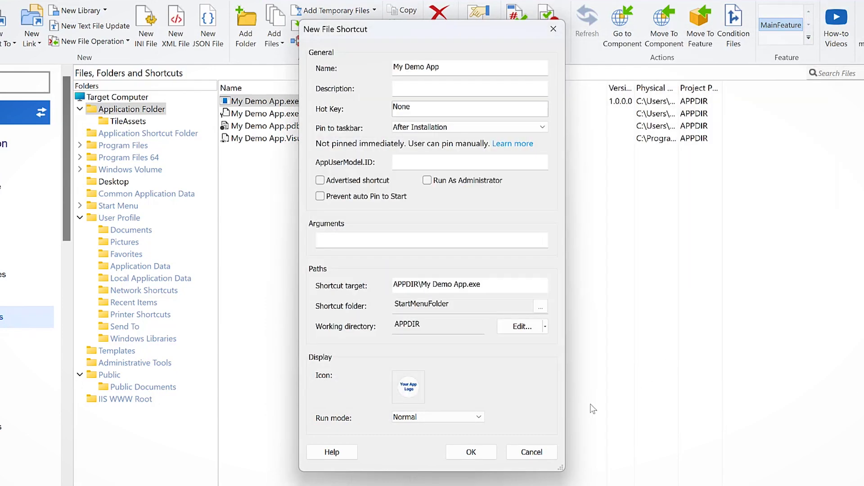
pyautogui.click(491, 450)
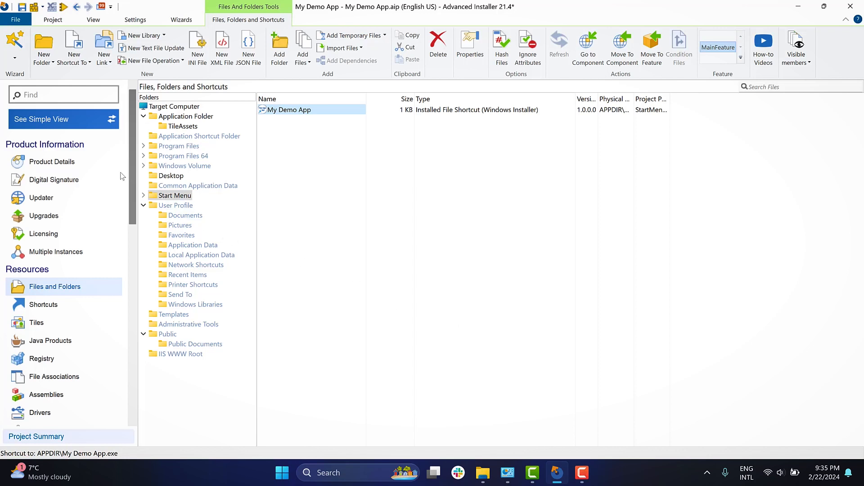
# Set the product's Control Panel icon in Product Details to logo.ico from the Demo App folder
pyautogui.click(83, 163)
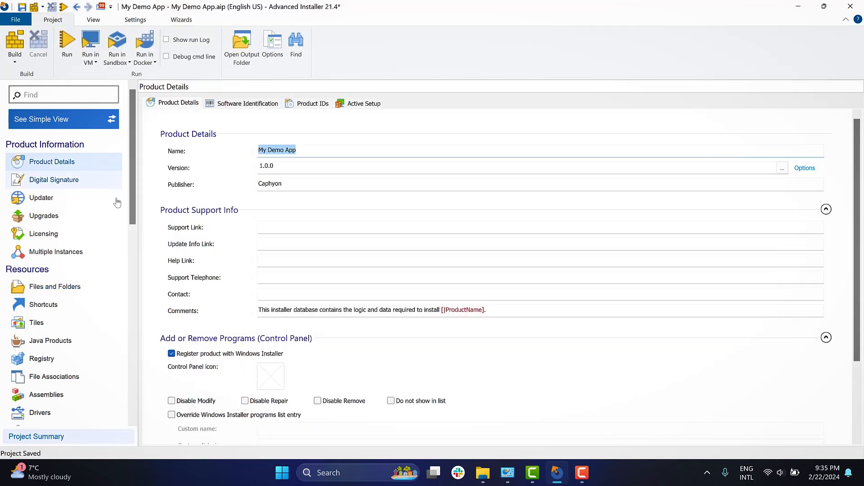
pyautogui.click(271, 386)
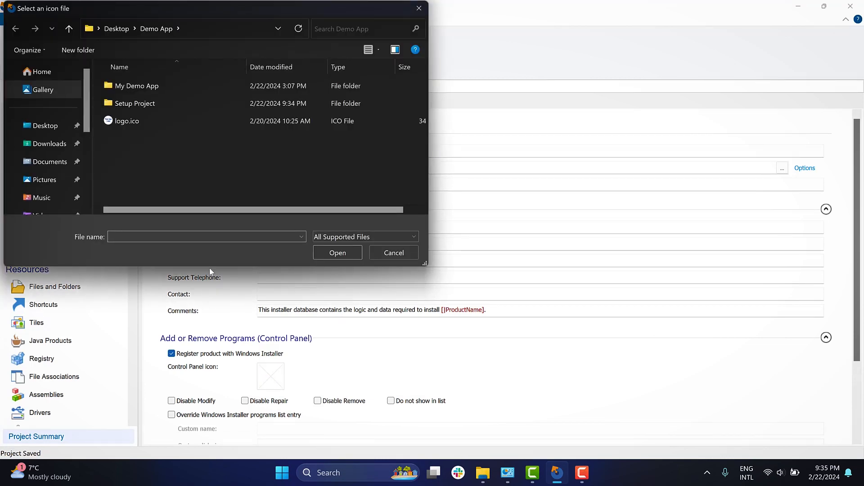
pyautogui.click(137, 122)
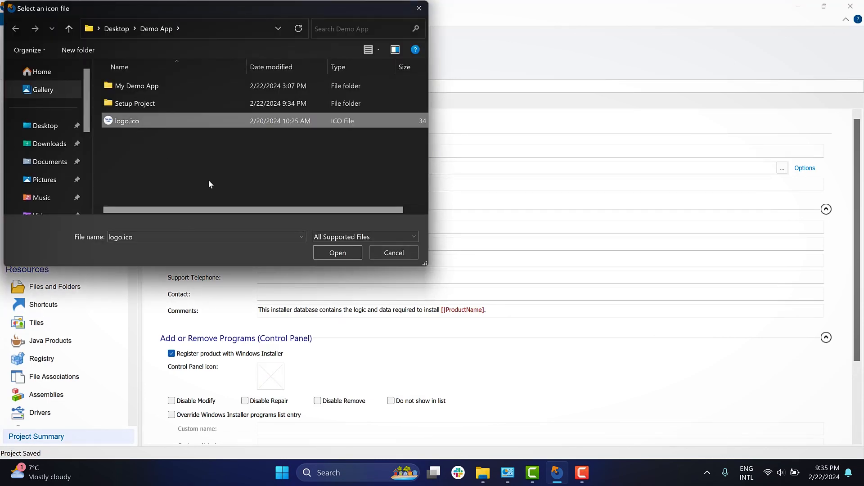
pyautogui.click(318, 254)
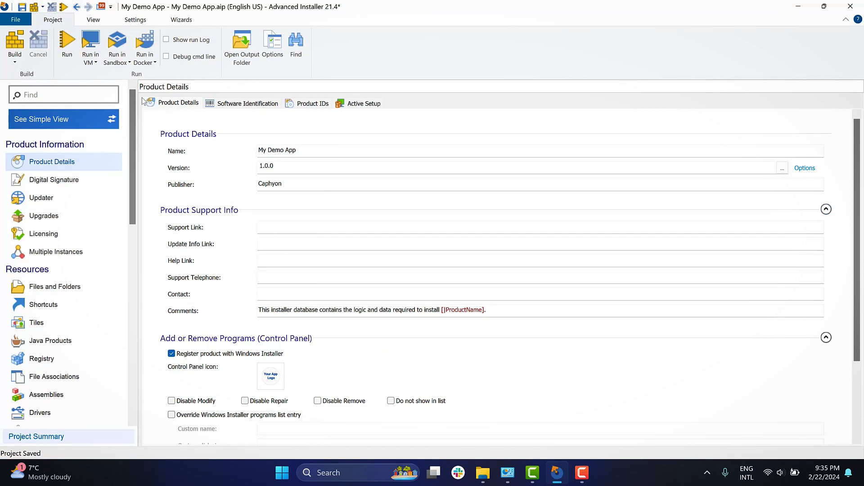
# Build the project and launch My Demo App.msi from the My Demo App-SetupFiles folder in File Explorer
pyautogui.press('F7')
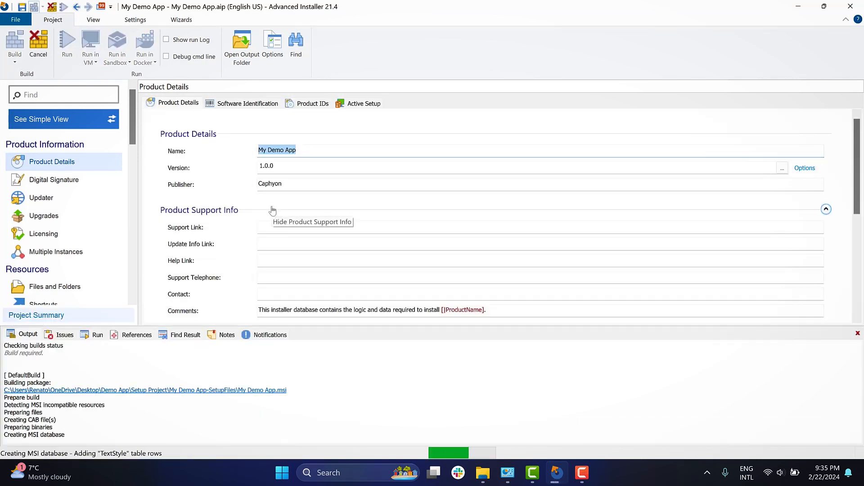
pyautogui.click(795, 8)
pyautogui.doubleClick(405, 214)
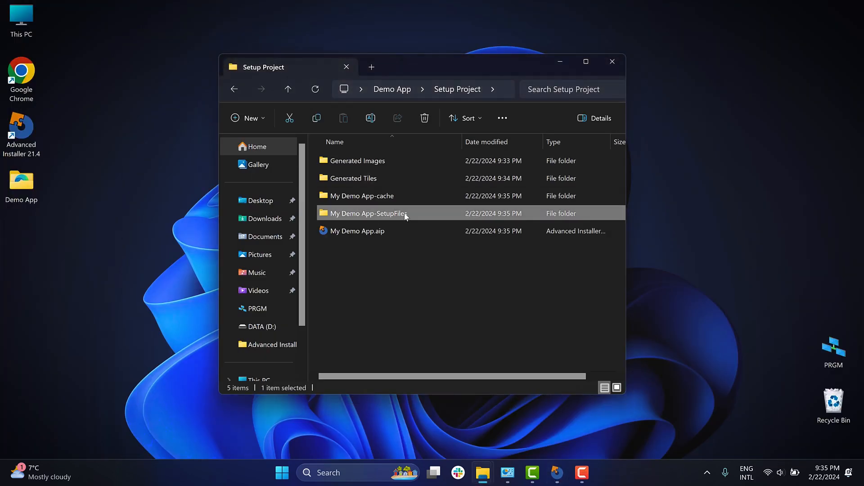
pyautogui.doubleClick(385, 161)
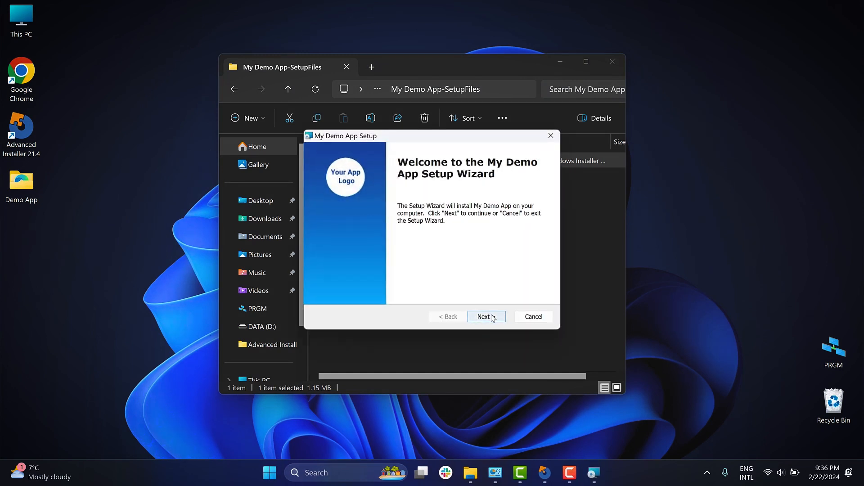
# Install My Demo App through the setup wizard with its default settings and finish the wizard
pyautogui.click(492, 317)
pyautogui.click(492, 317)
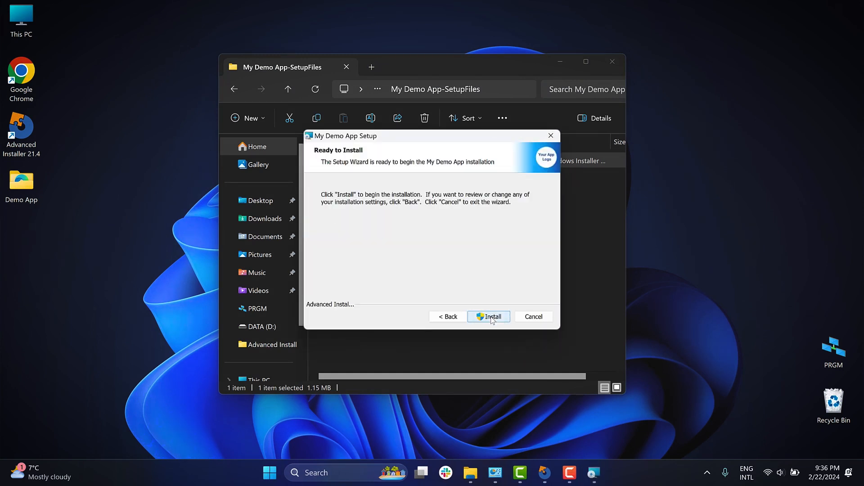
pyautogui.click(491, 318)
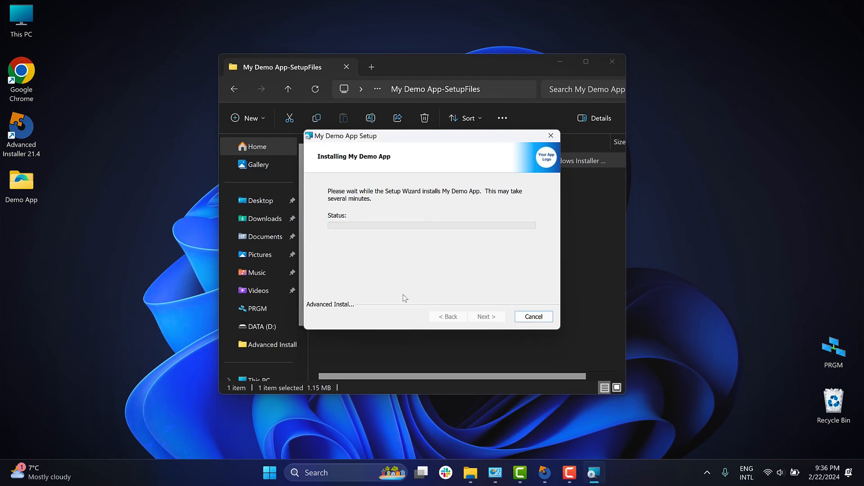
pyautogui.click(481, 316)
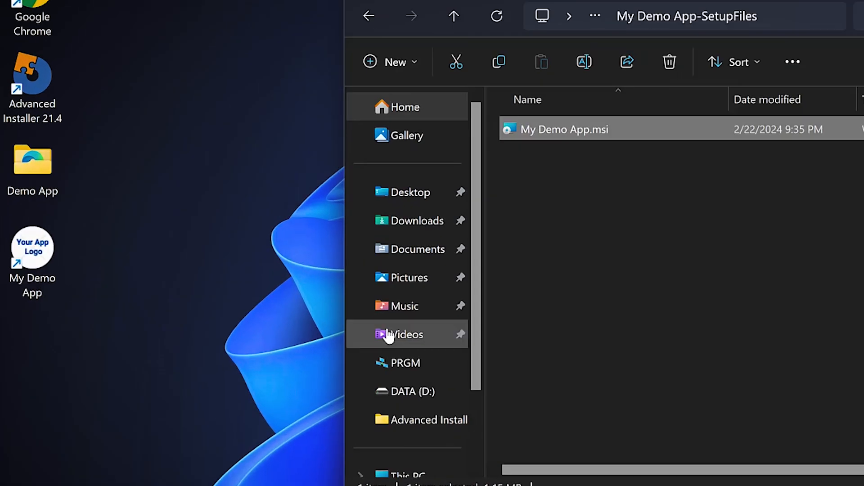
# Examine the My Demo App desktop shortcut icon and the app's entry in Control Panel's Programs and Features
pyautogui.click(31, 243)
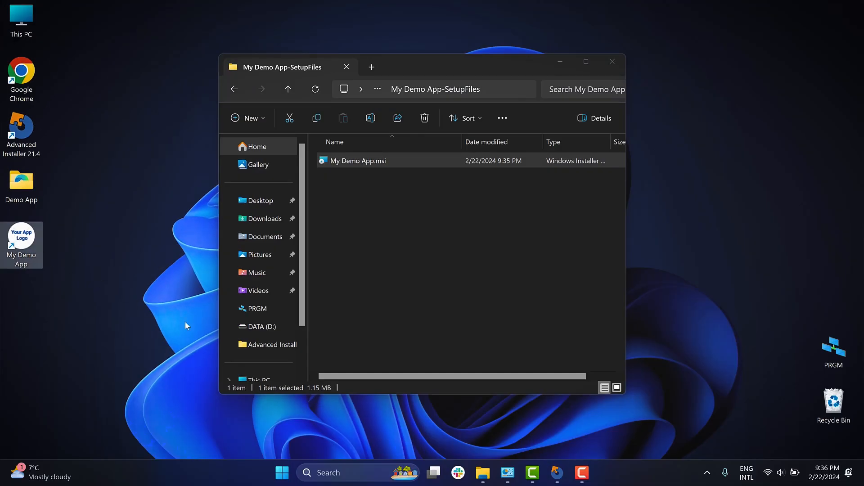
pyautogui.click(507, 473)
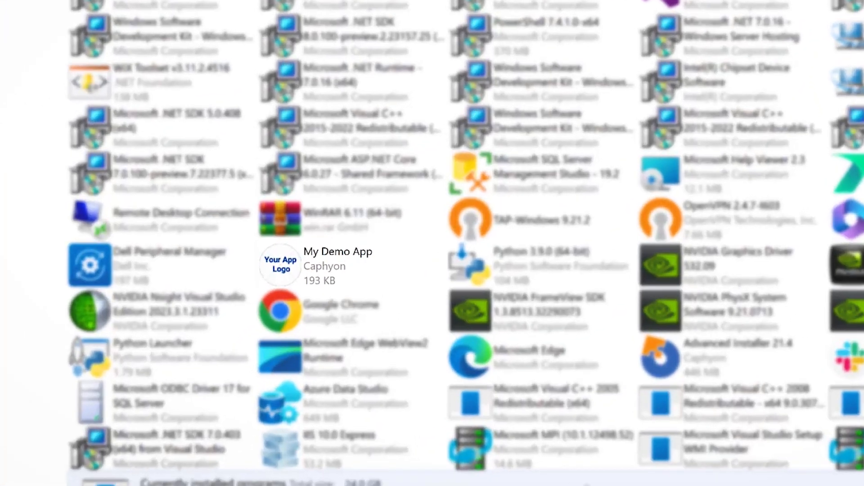
pyautogui.click(314, 268)
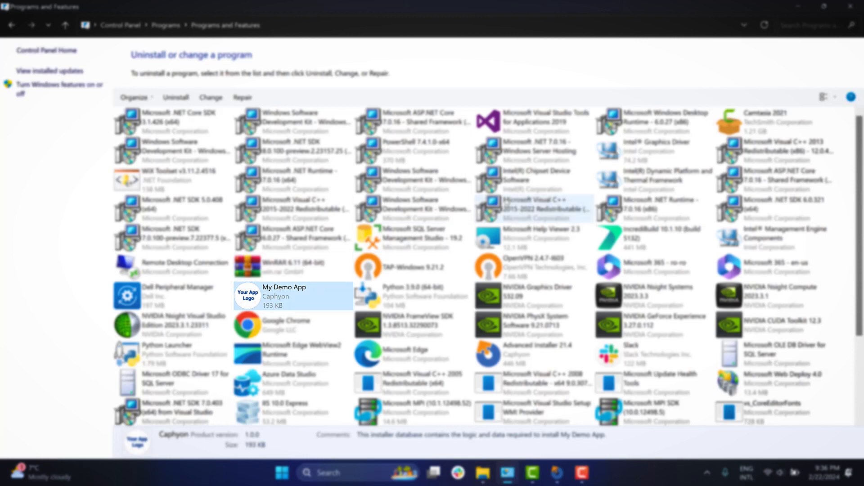
pyautogui.click(796, 7)
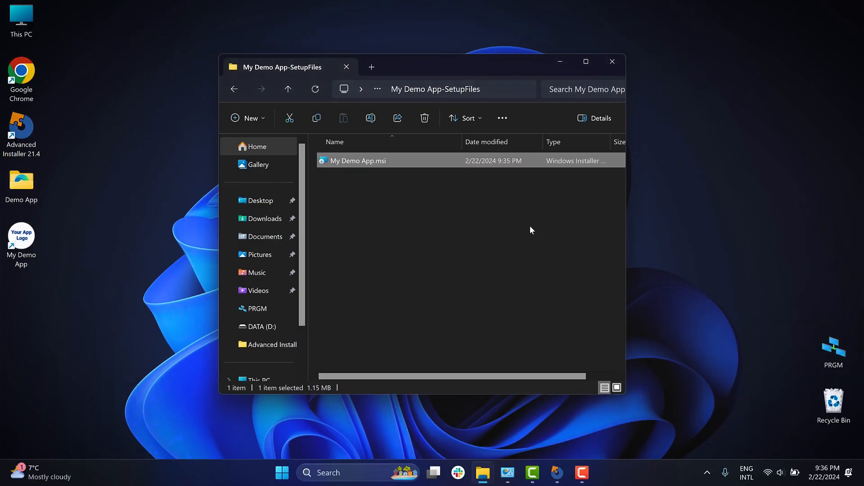
# Find My Demo App among all apps in the Windows Start menu and pin it to Start
pyautogui.click(281, 473)
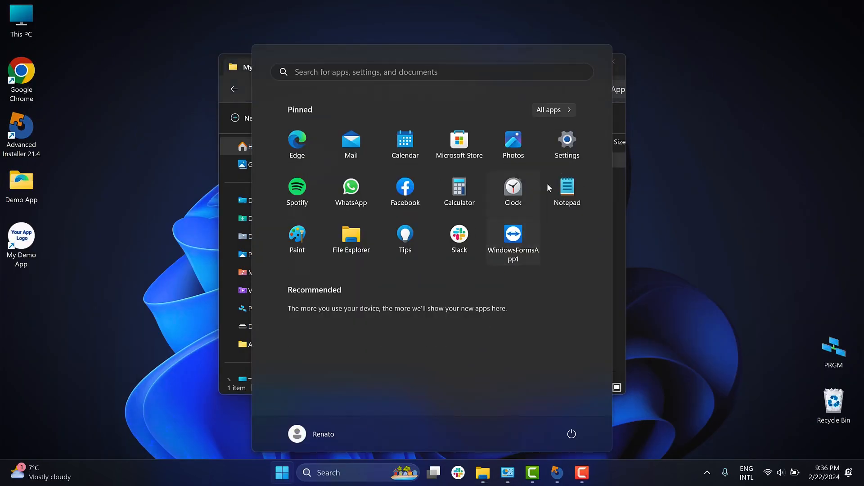
pyautogui.click(569, 109)
pyautogui.scroll(-10, 452, 224)
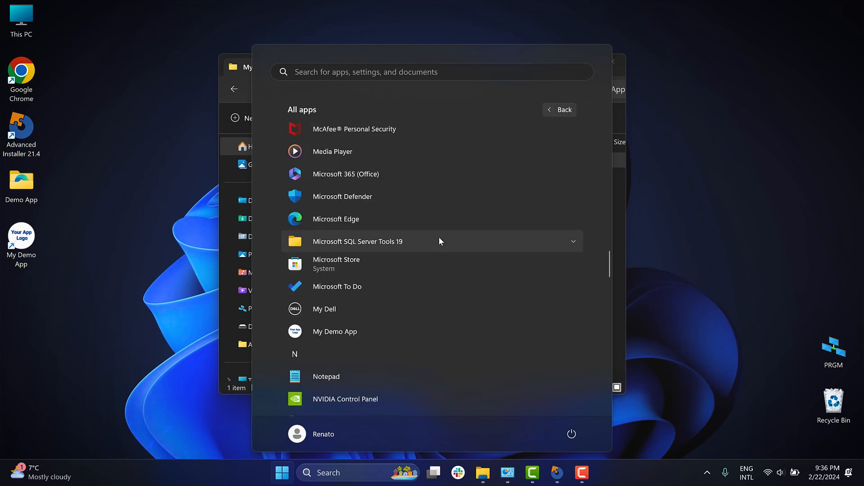
pyautogui.rightClick(368, 331)
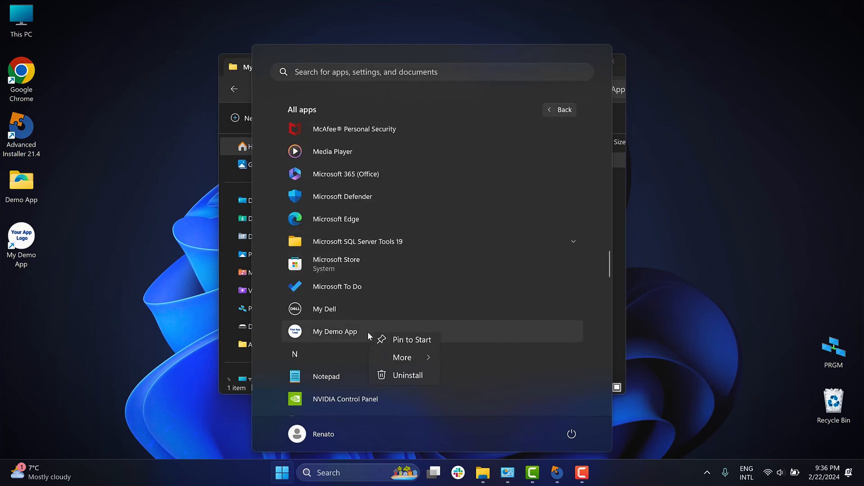
pyautogui.click(380, 342)
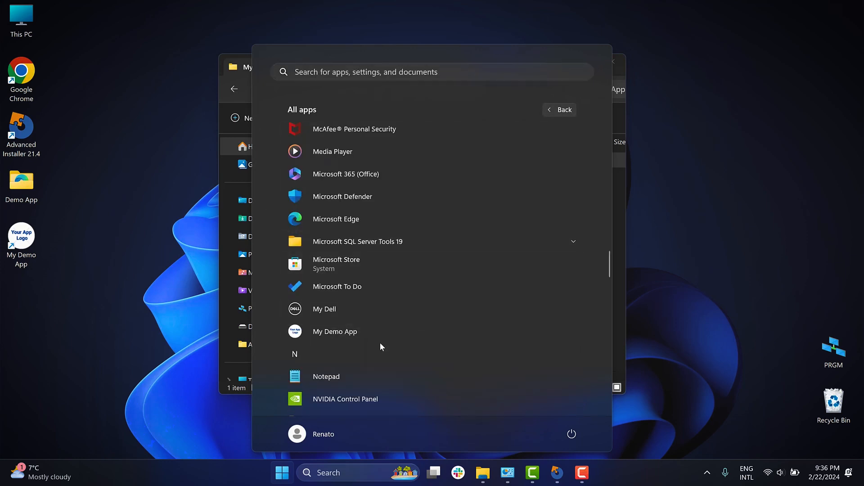
# Pin My Demo App to the taskbar from its pinned Start entry and minimize the setup files window
pyautogui.click(559, 110)
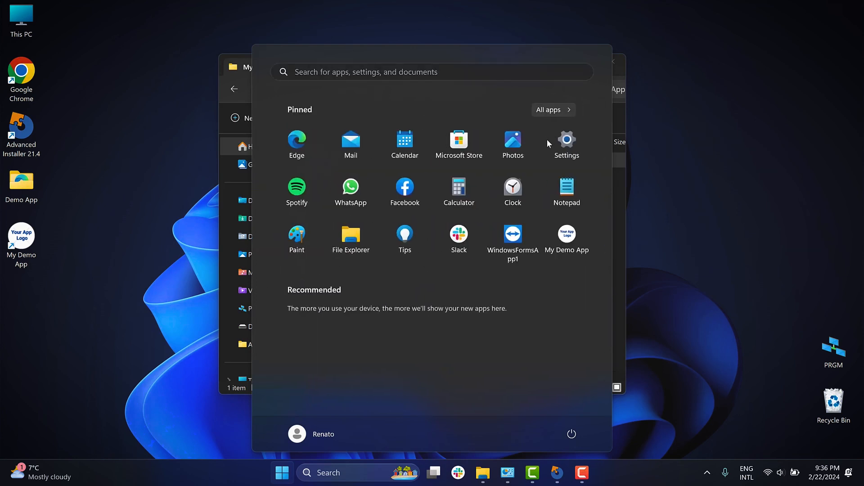
pyautogui.rightClick(567, 248)
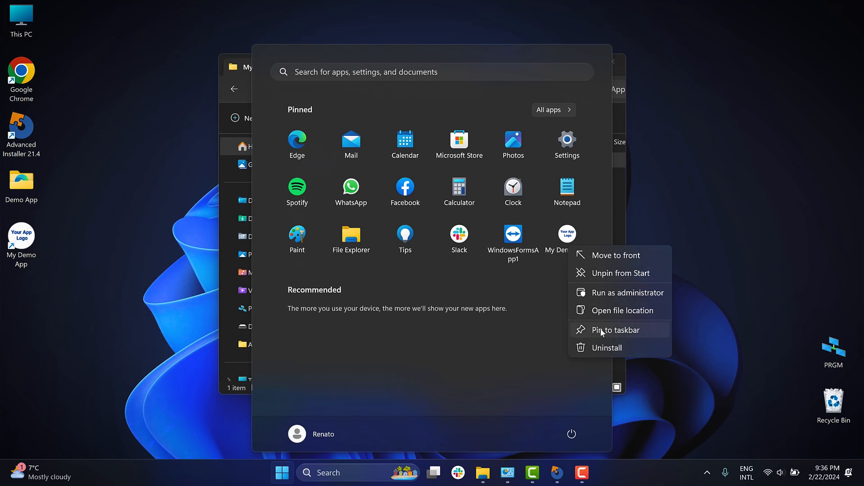
pyautogui.click(600, 331)
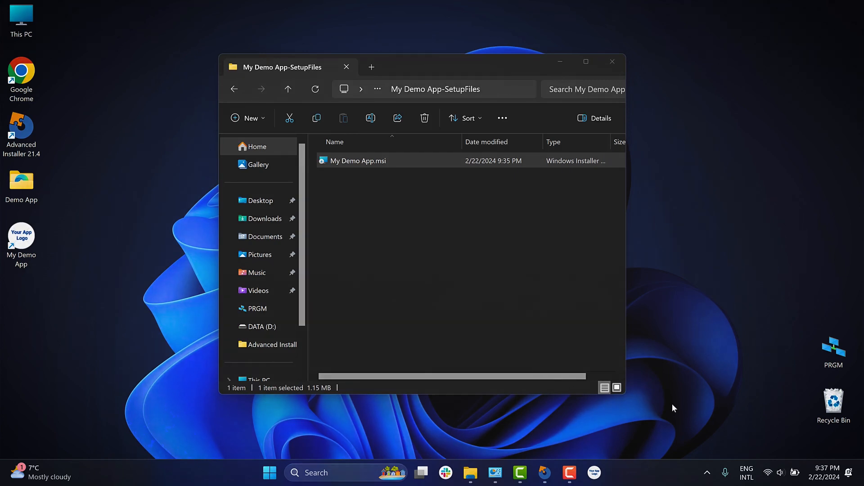
pyautogui.click(560, 60)
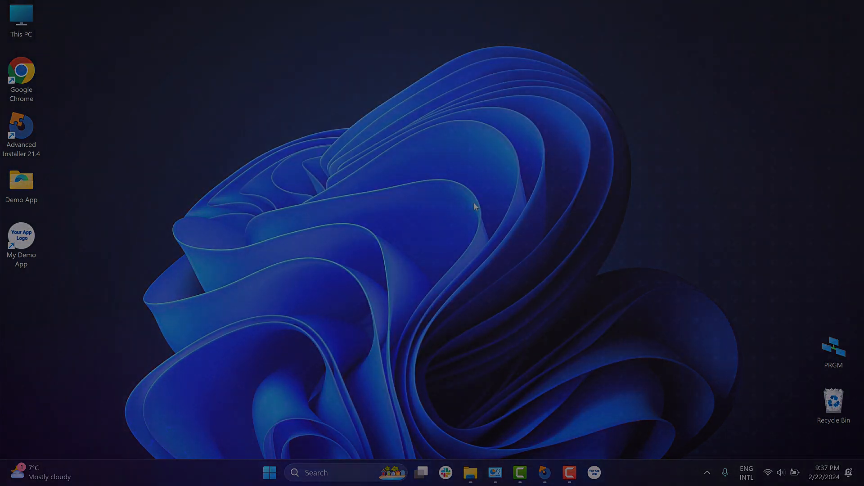